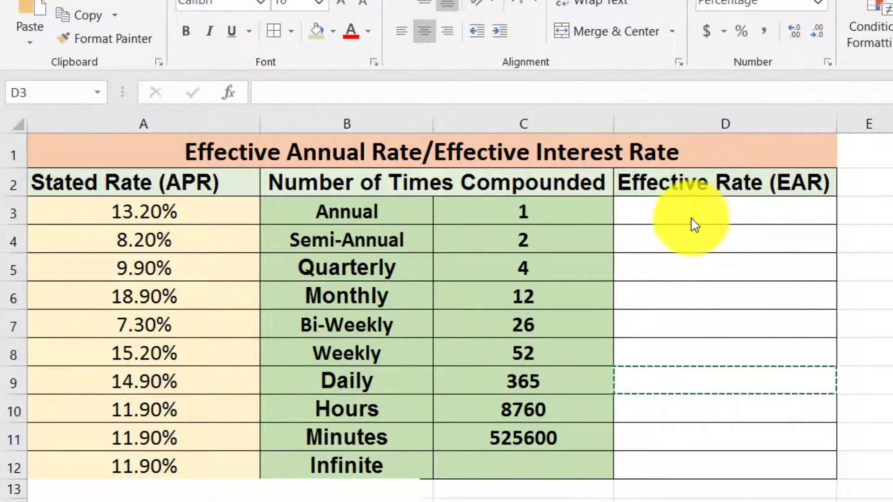
# Enter the formula =EFFECT(A3,C3) in cell D3 to calculate the effective rate for annual compounding.
pyautogui.click(667, 213)
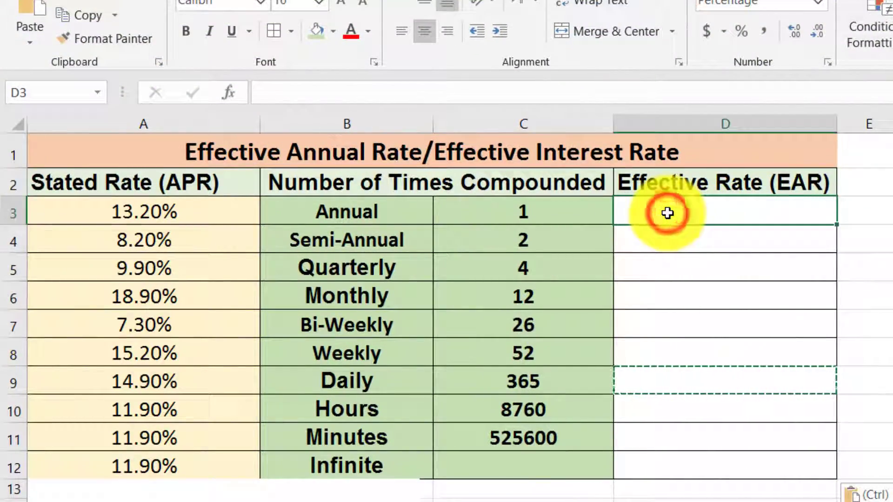
pyautogui.write('=')
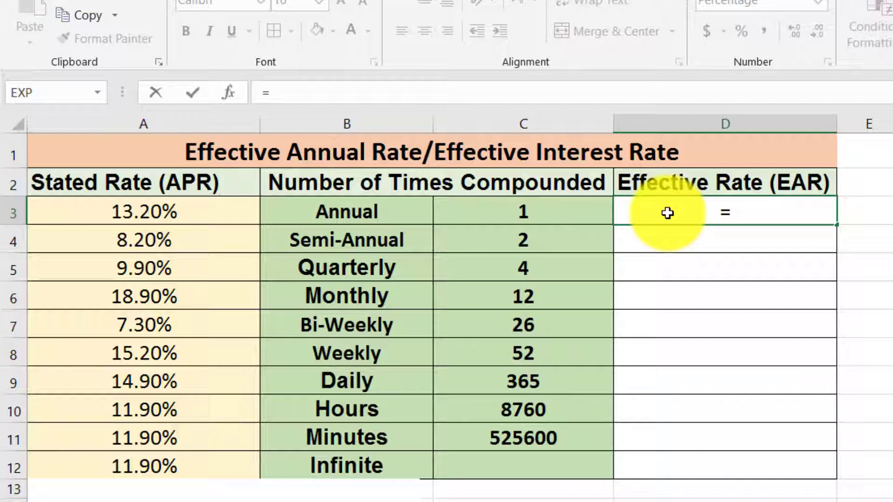
pyautogui.write('ef')
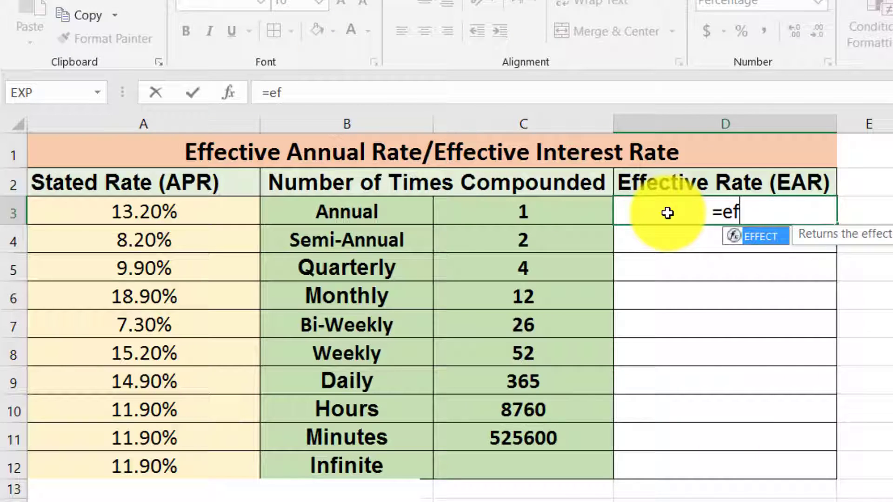
pyautogui.doubleClick(769, 236)
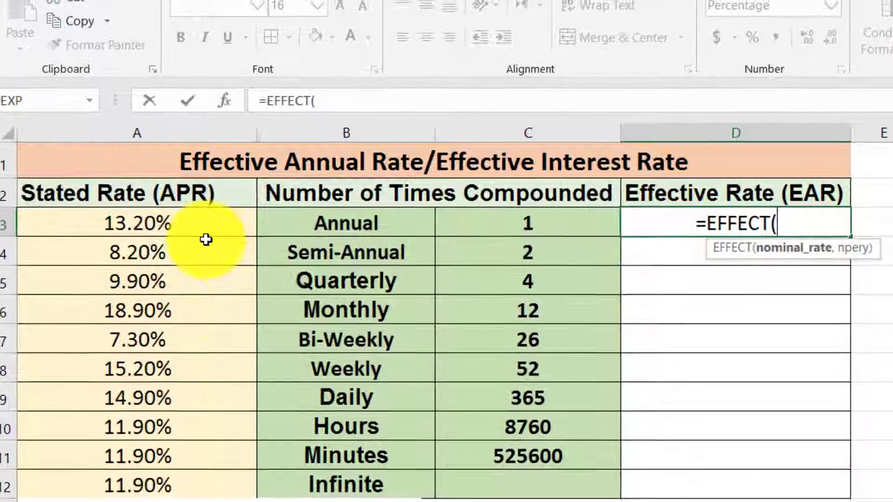
pyautogui.click(154, 211)
pyautogui.write(',')
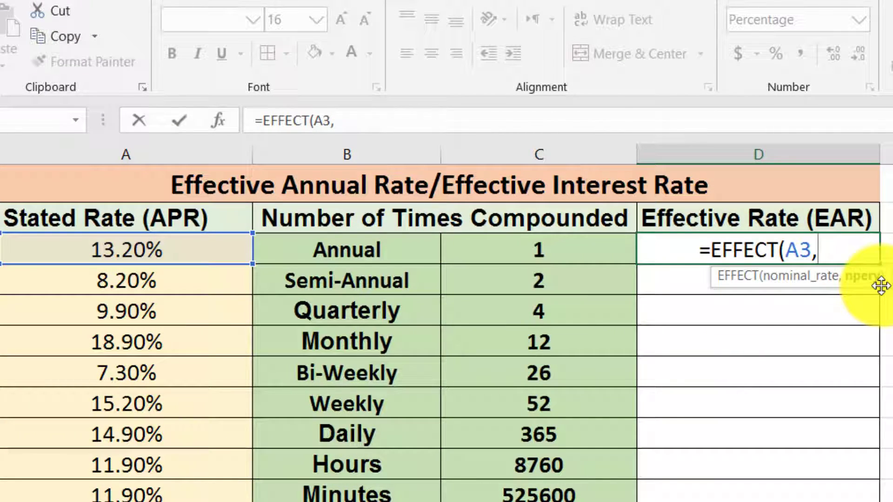
pyautogui.click(538, 253)
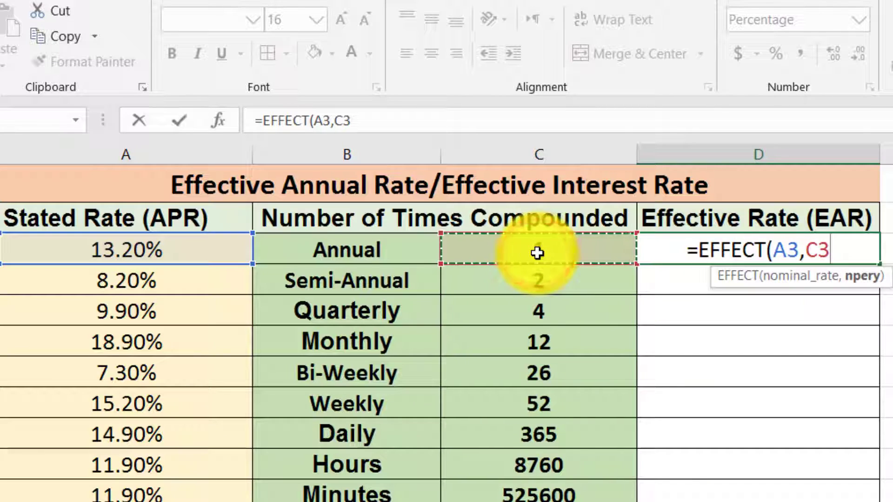
pyautogui.write(')')
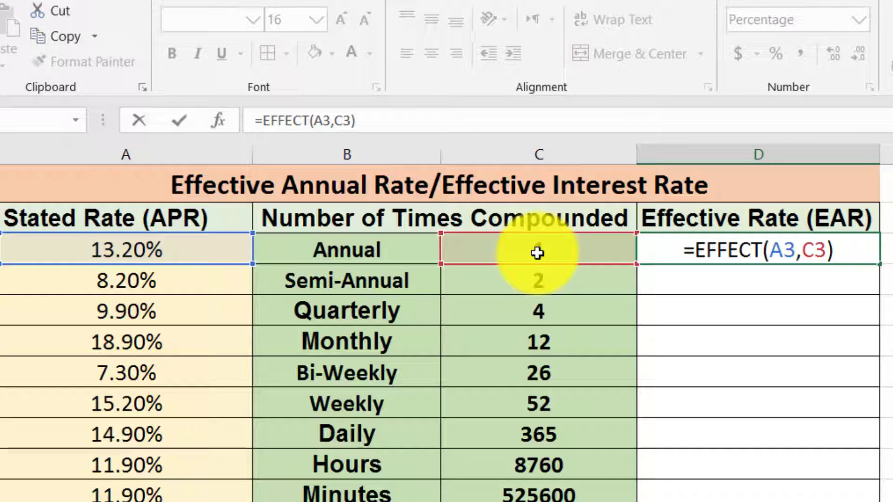
pyautogui.press('Return')
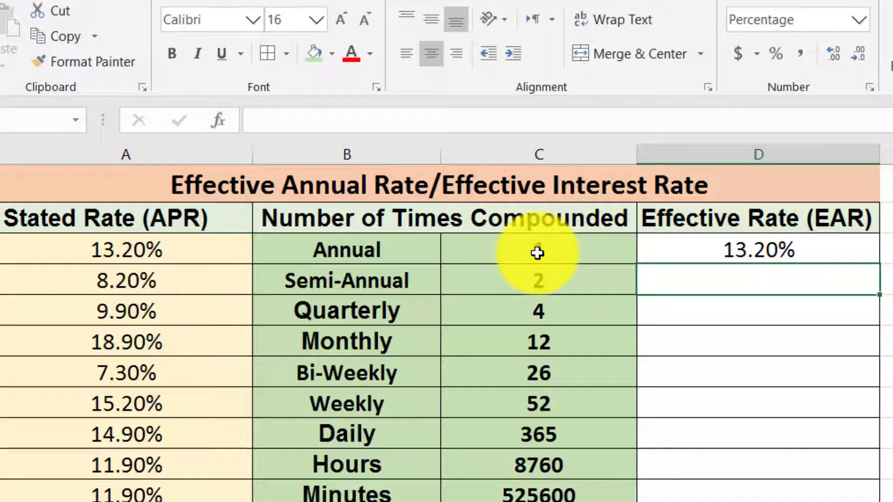
# Copy the EFFECT formula from D3 into cells D4 through D11, covering semi-annual to minutes compounding.
pyautogui.press('Up')
pyautogui.hotkey('ctrl', 'c')
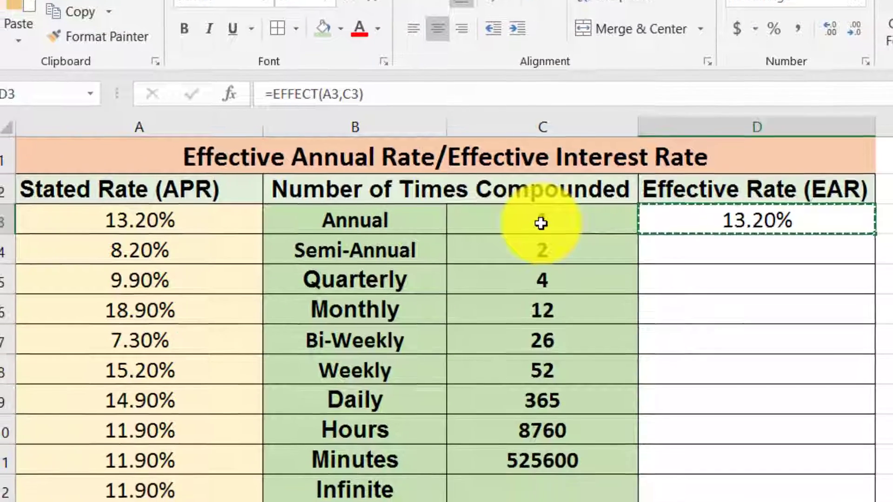
pyautogui.press('Down')
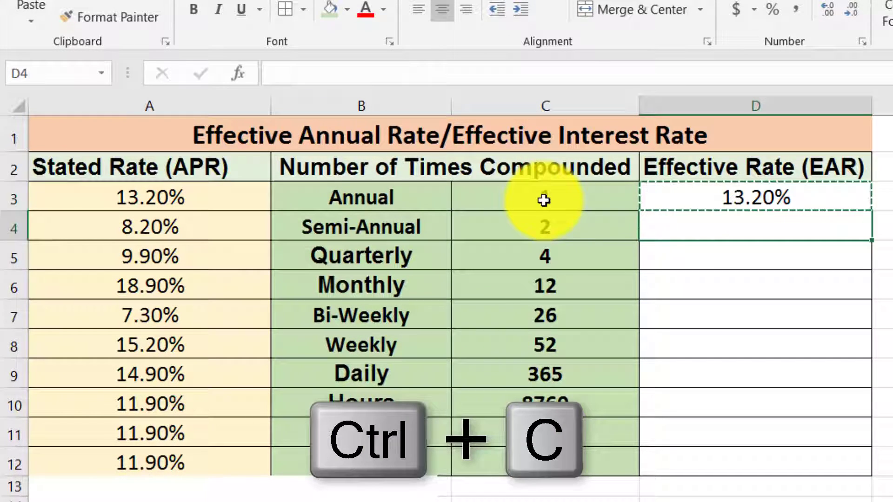
pyautogui.hotkey('shift', 'Down')
pyautogui.hotkey('shift', 'Down')
pyautogui.hotkey('shift', 'Down')
pyautogui.hotkey('shift', 'Down')
pyautogui.hotkey('shift', 'Down')
pyautogui.hotkey('shift', 'Down')
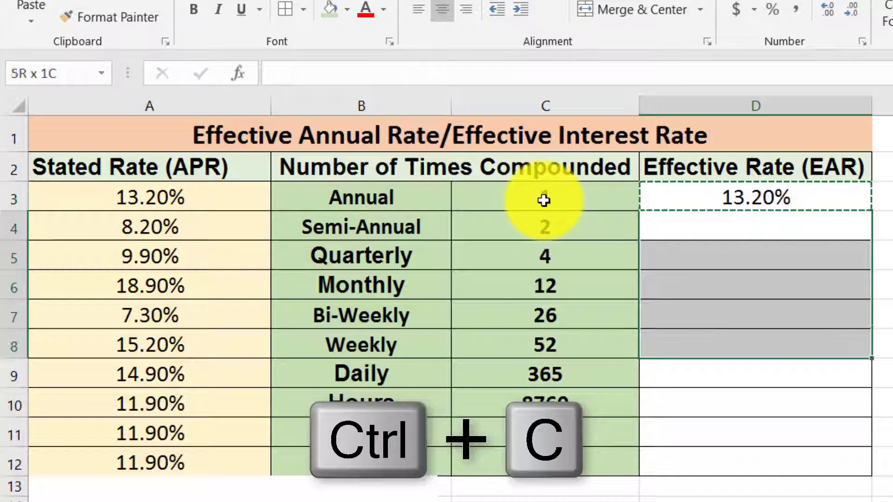
pyautogui.hotkey('shift', 'Down')
pyautogui.hotkey('ctrl', 'v')
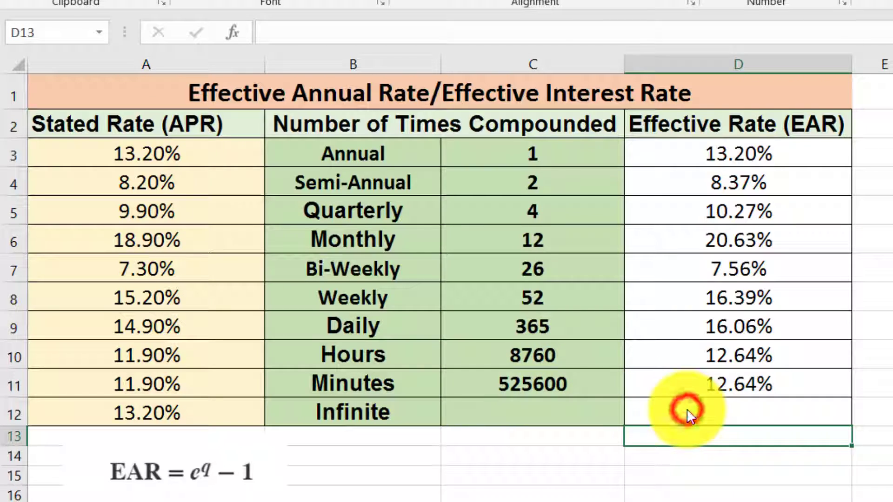
# Enter the formula =EXP(1)^A12-1 in cell D12 to calculate the effective rate for infinite compounding.
pyautogui.click(675, 408)
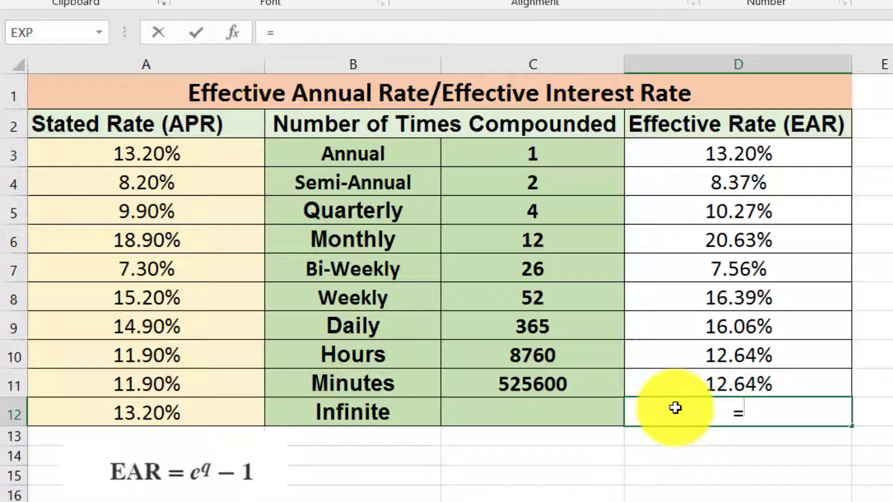
pyautogui.write('=')
pyautogui.write('ex')
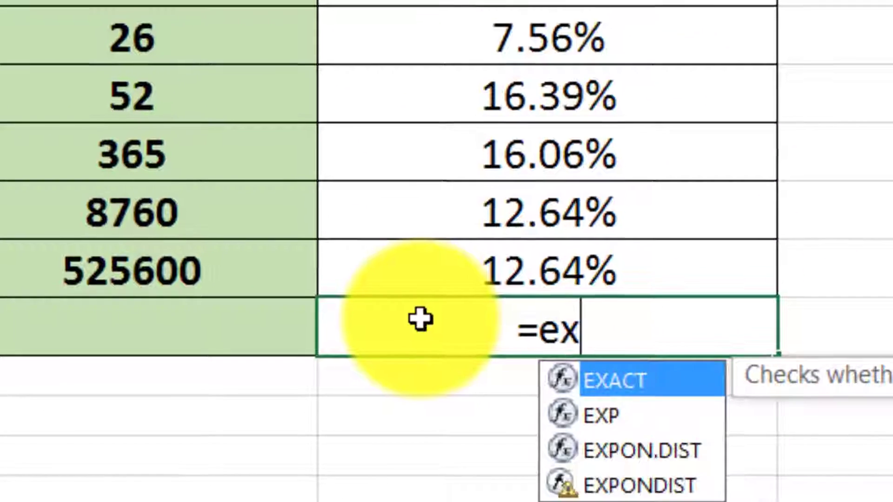
pyautogui.write('p')
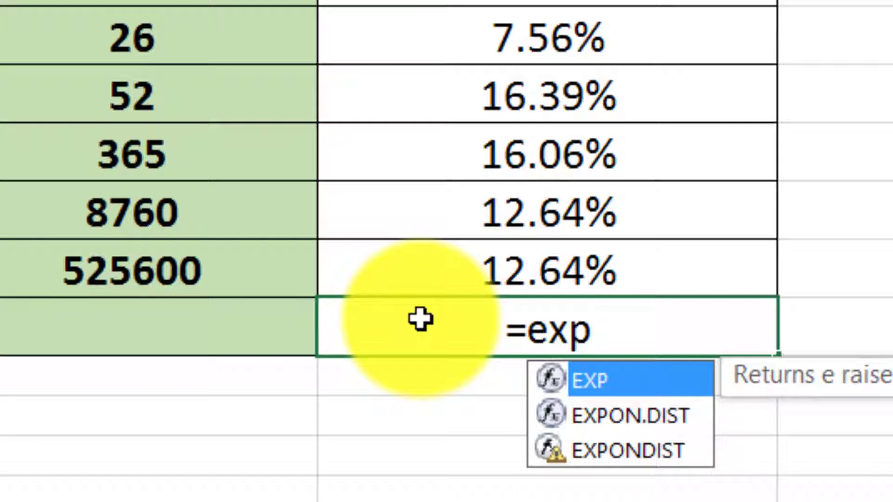
pyautogui.doubleClick(596, 382)
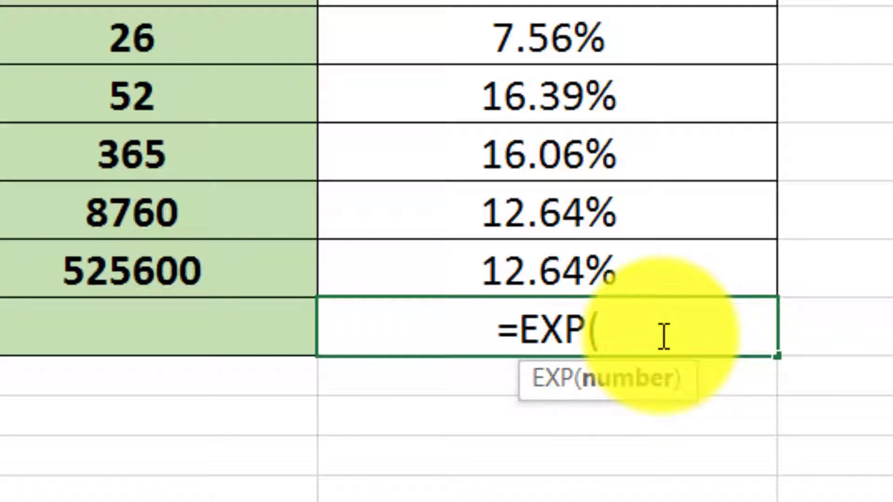
pyautogui.write('1')
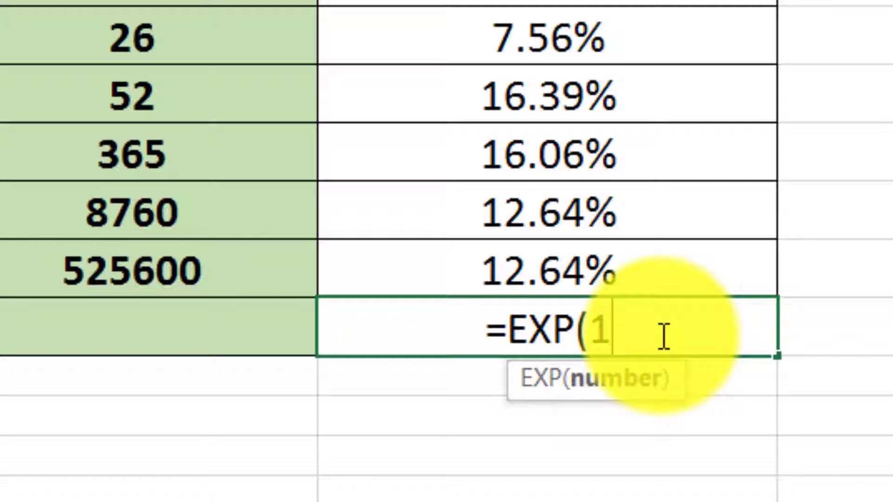
pyautogui.write(')')
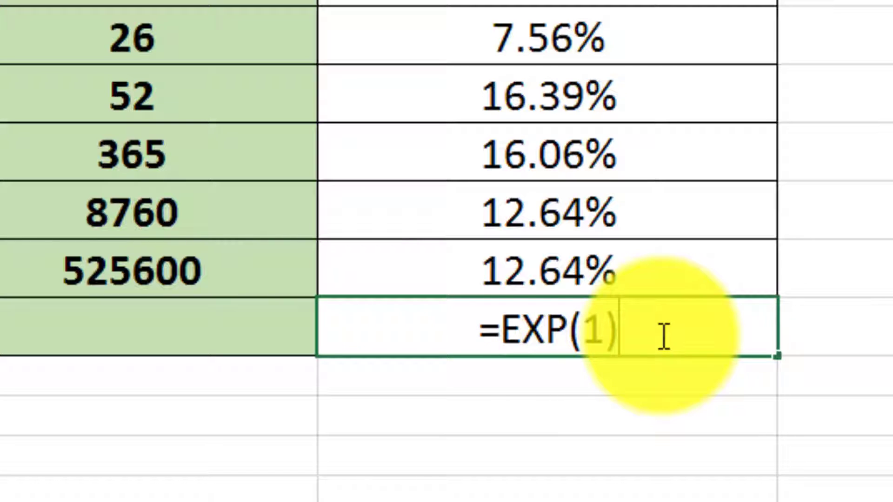
pyautogui.write('^')
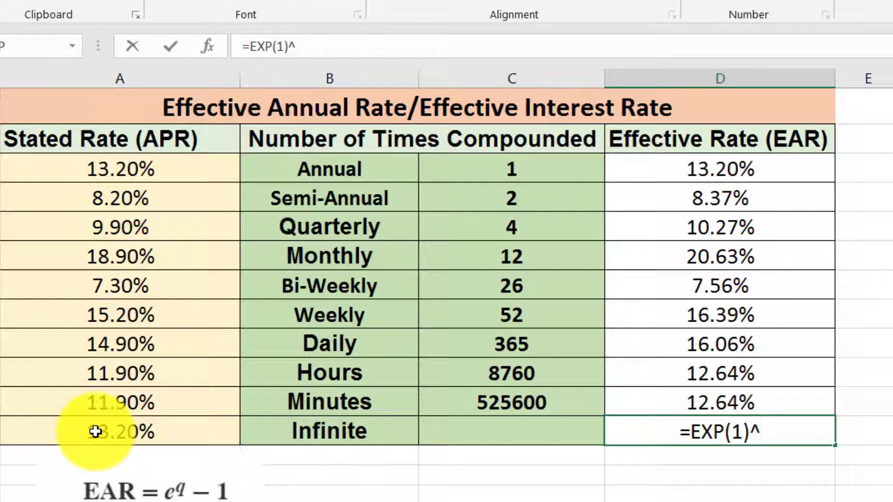
pyautogui.click(95, 431)
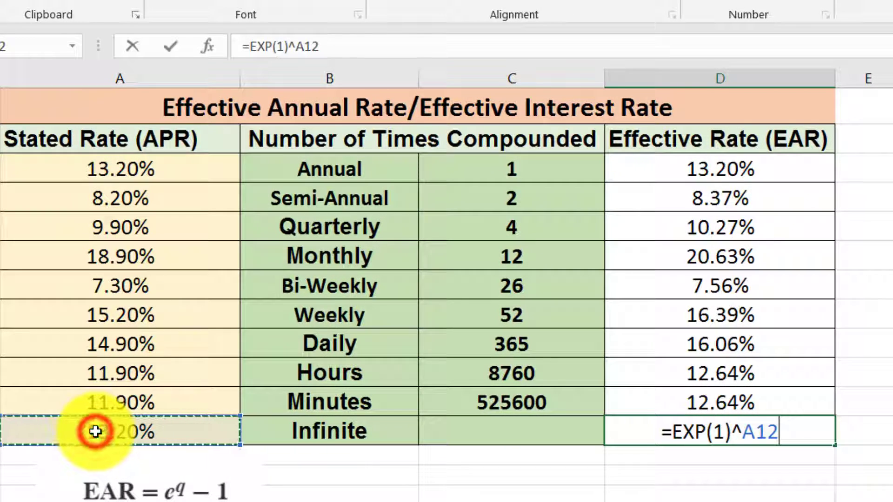
pyautogui.write('-')
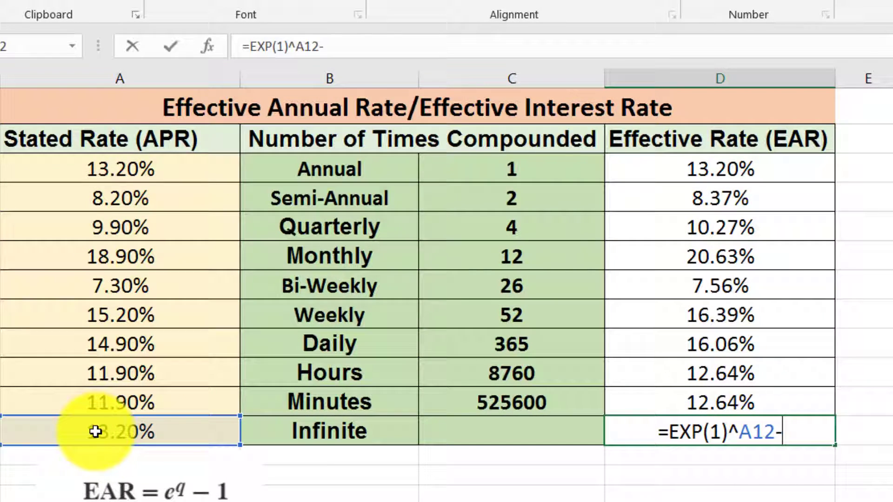
pyautogui.write('1')
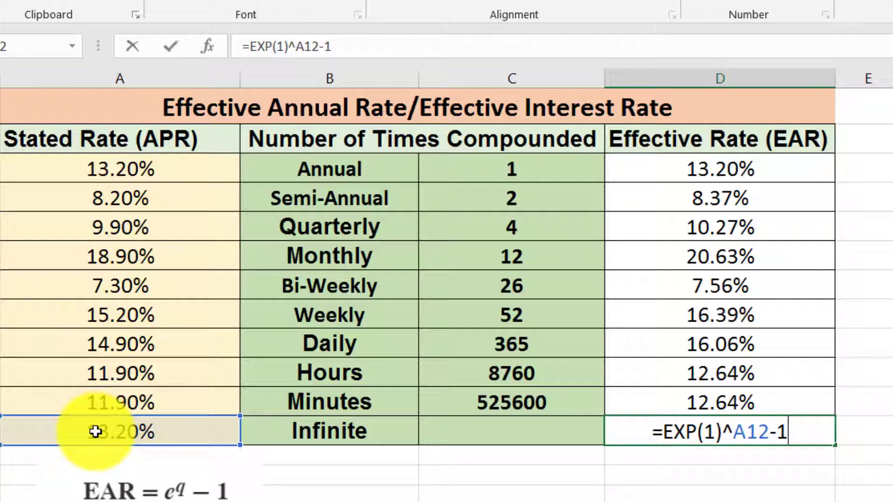
pyautogui.press('Return')
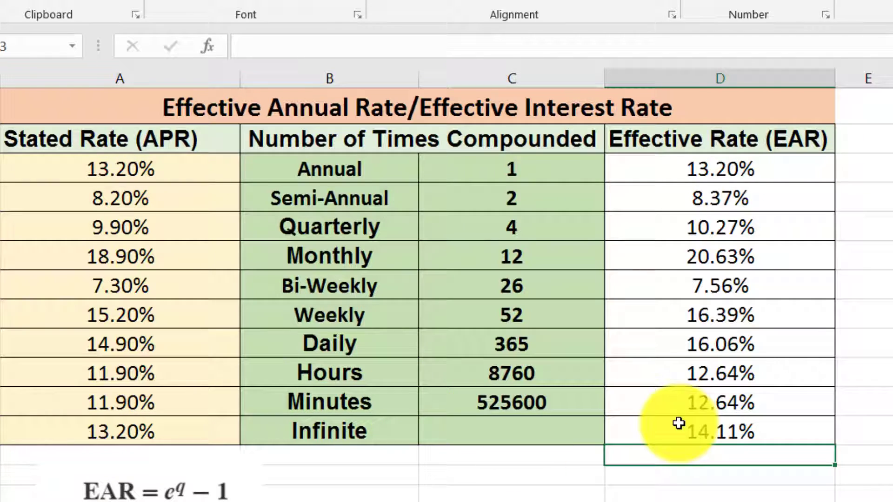